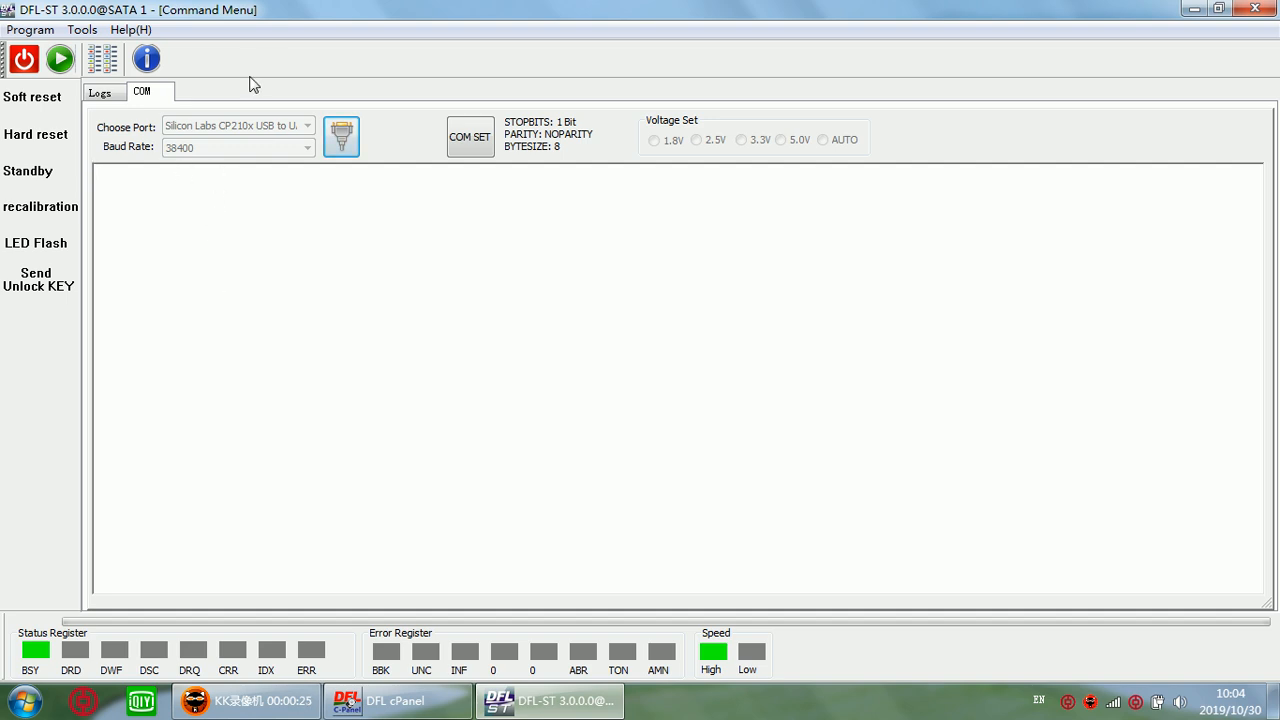
- Start the drive utility and select the Barracuda F3 drive type
click(60, 59)
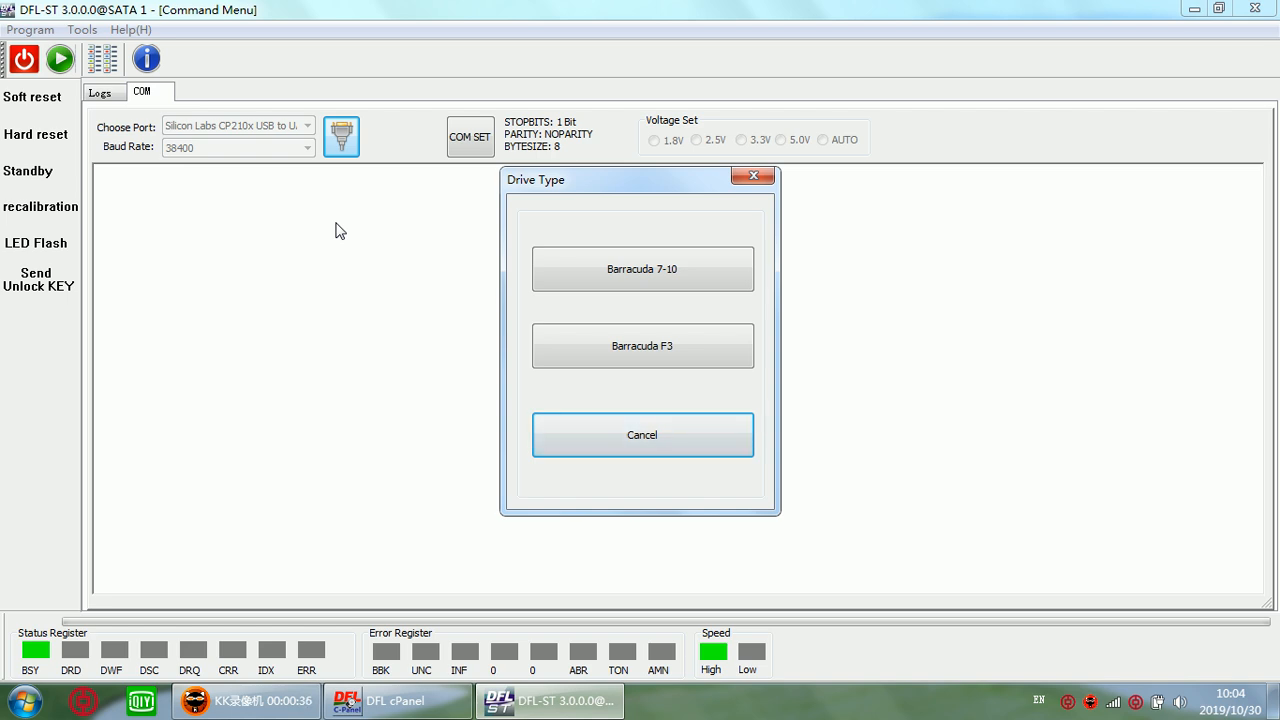
click(674, 357)
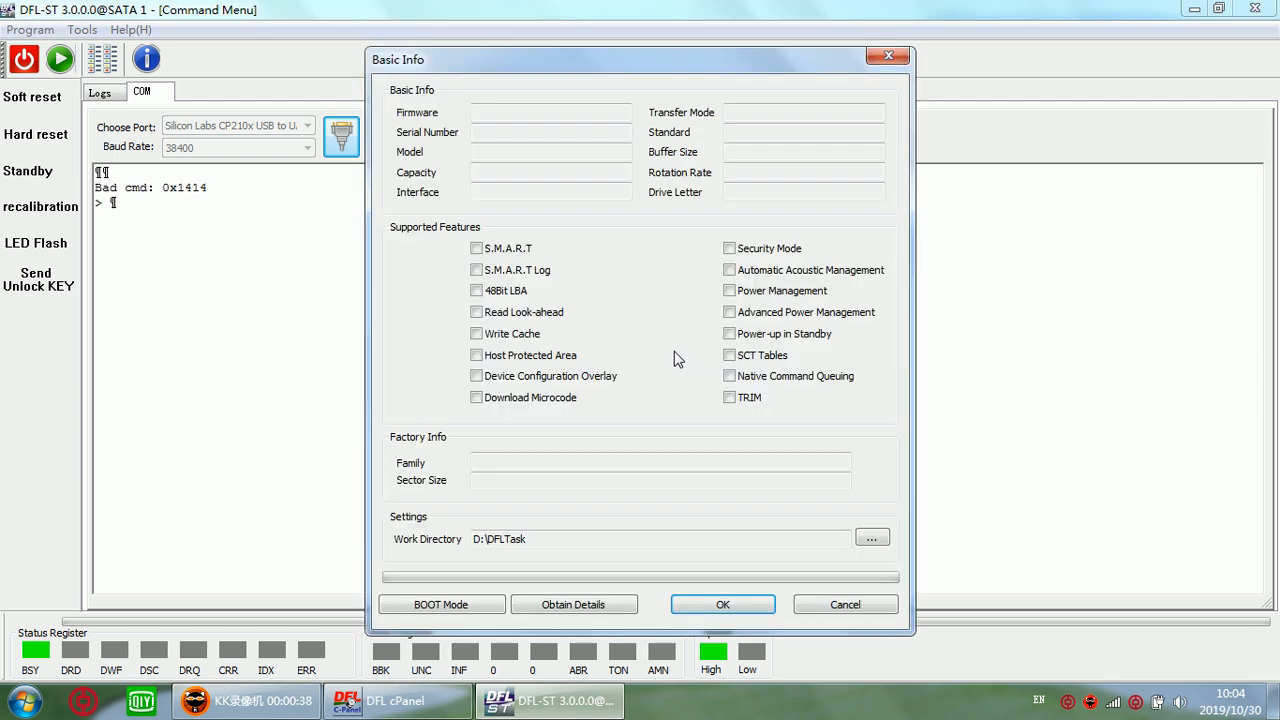
- Try to obtain the drive's details, cancel the ID reading, and dismiss the error message
click(476, 312)
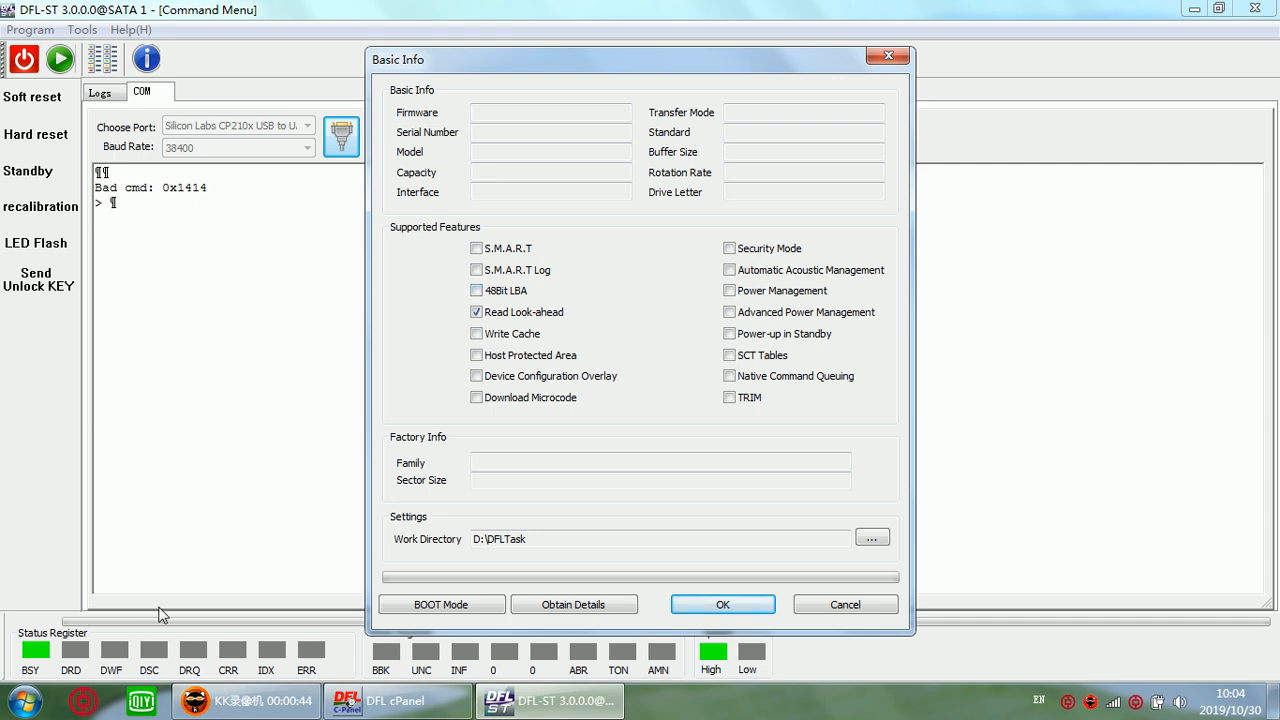
click(580, 610)
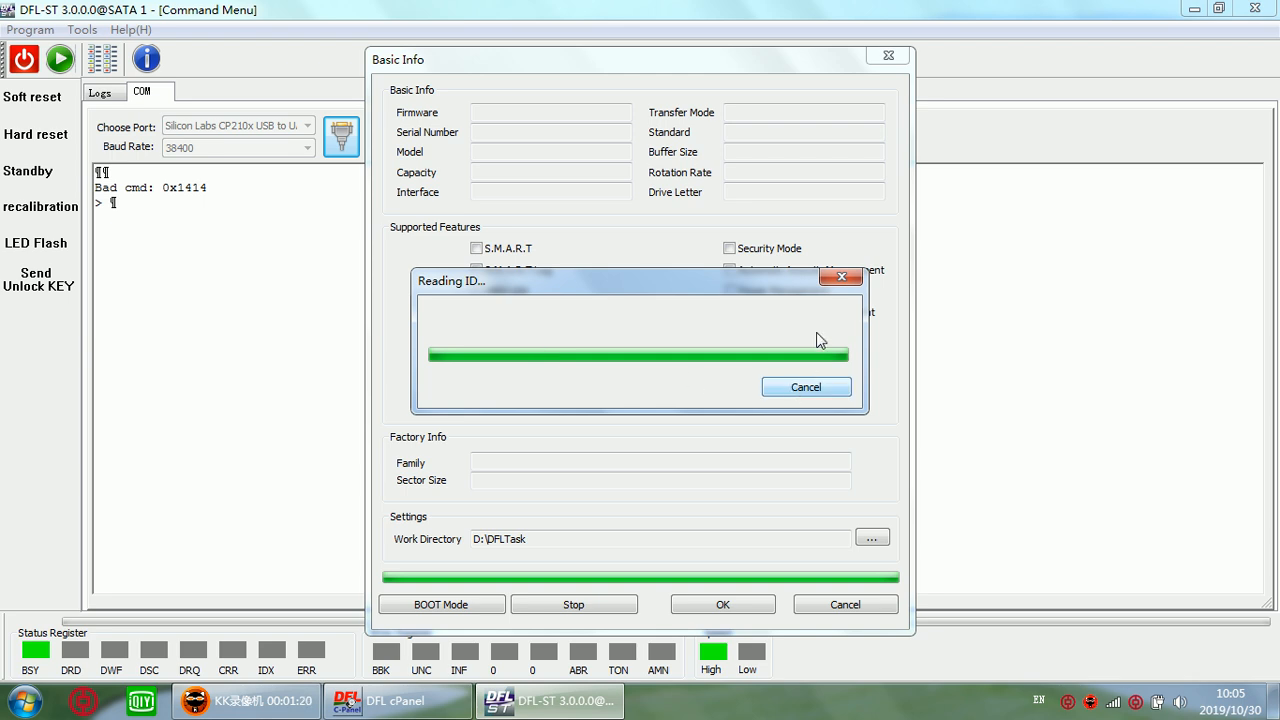
click(838, 279)
click(660, 418)
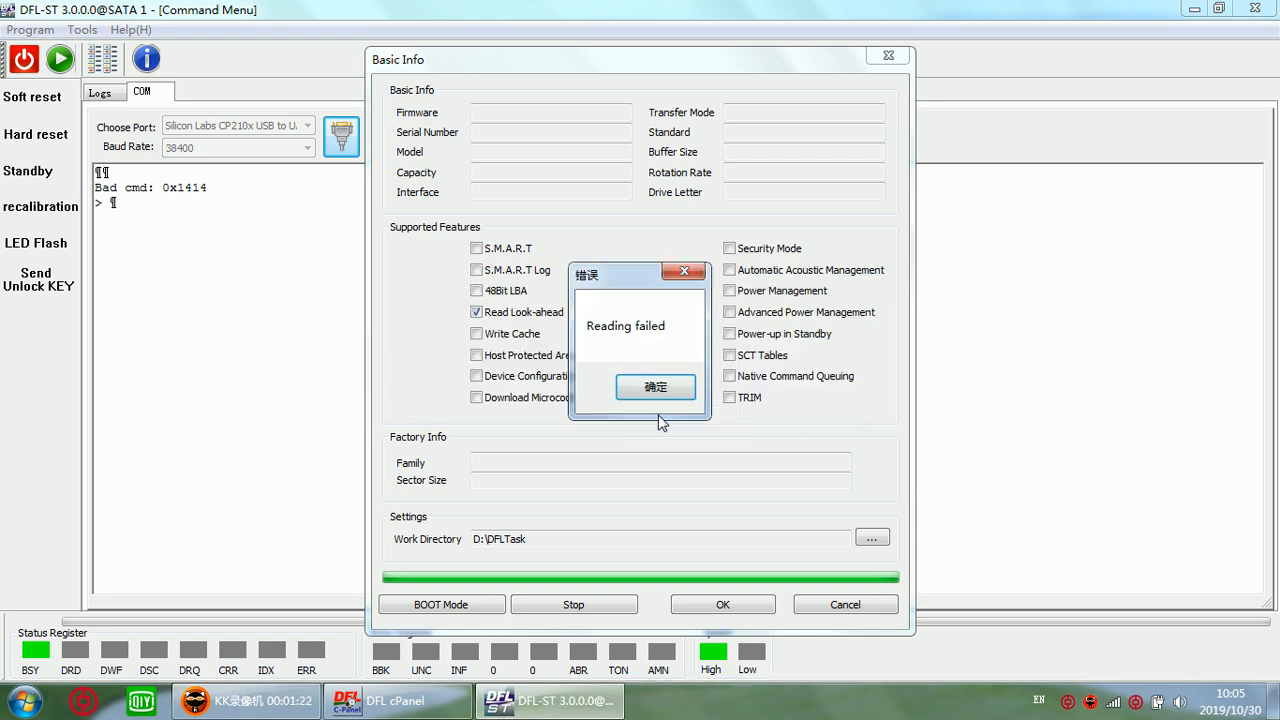
click(660, 390)
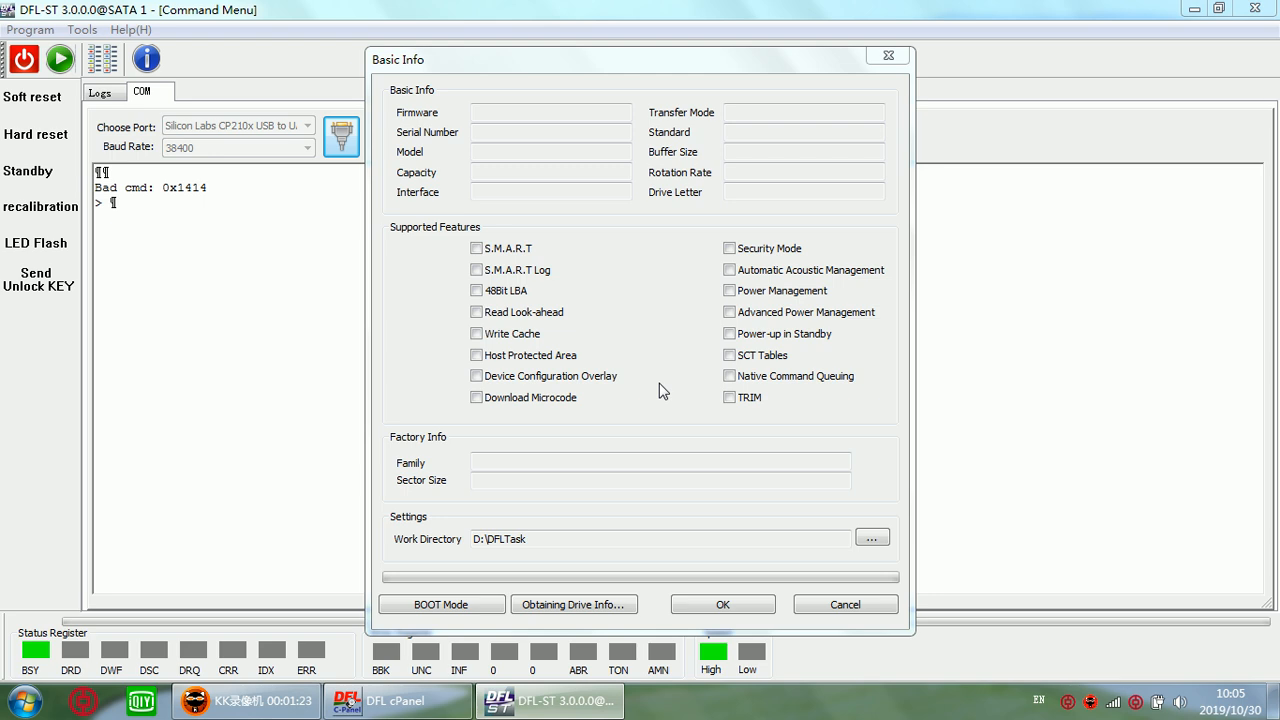
- Get the drive's basic info through BOOT Mode, check its serial number and model, and accept it to enter the F3 program
click(442, 610)
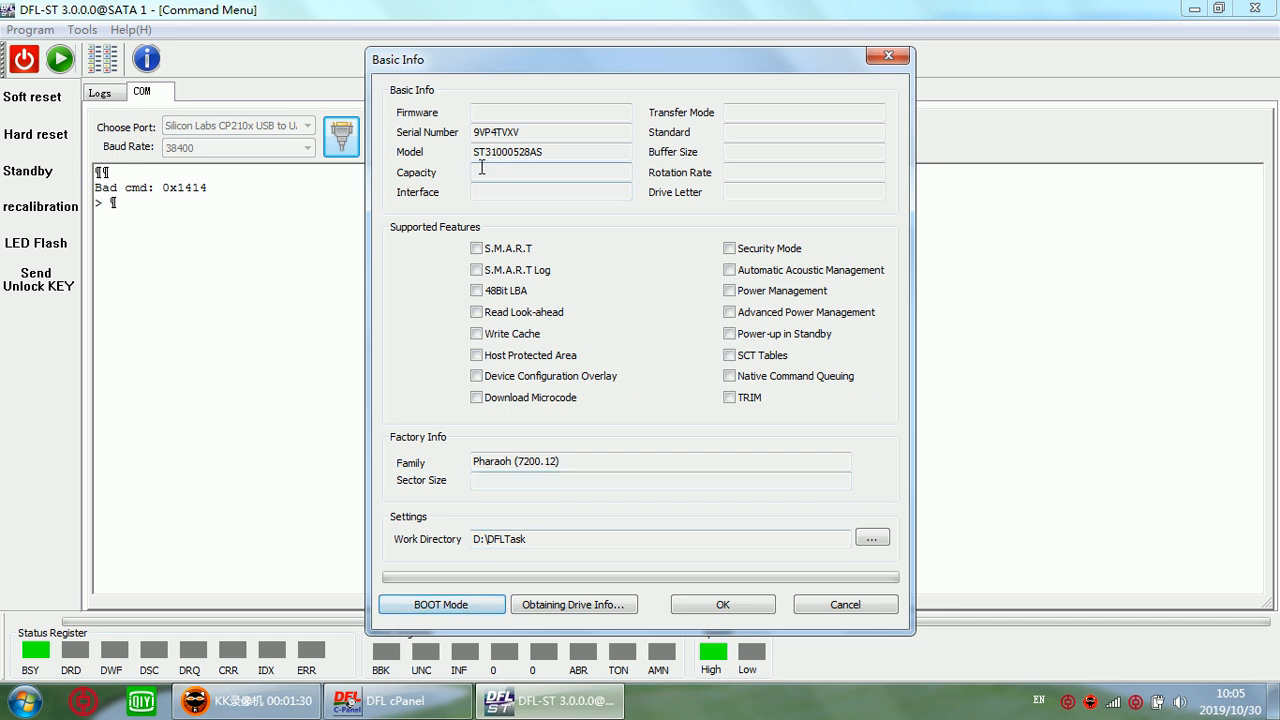
click(527, 130)
click(548, 151)
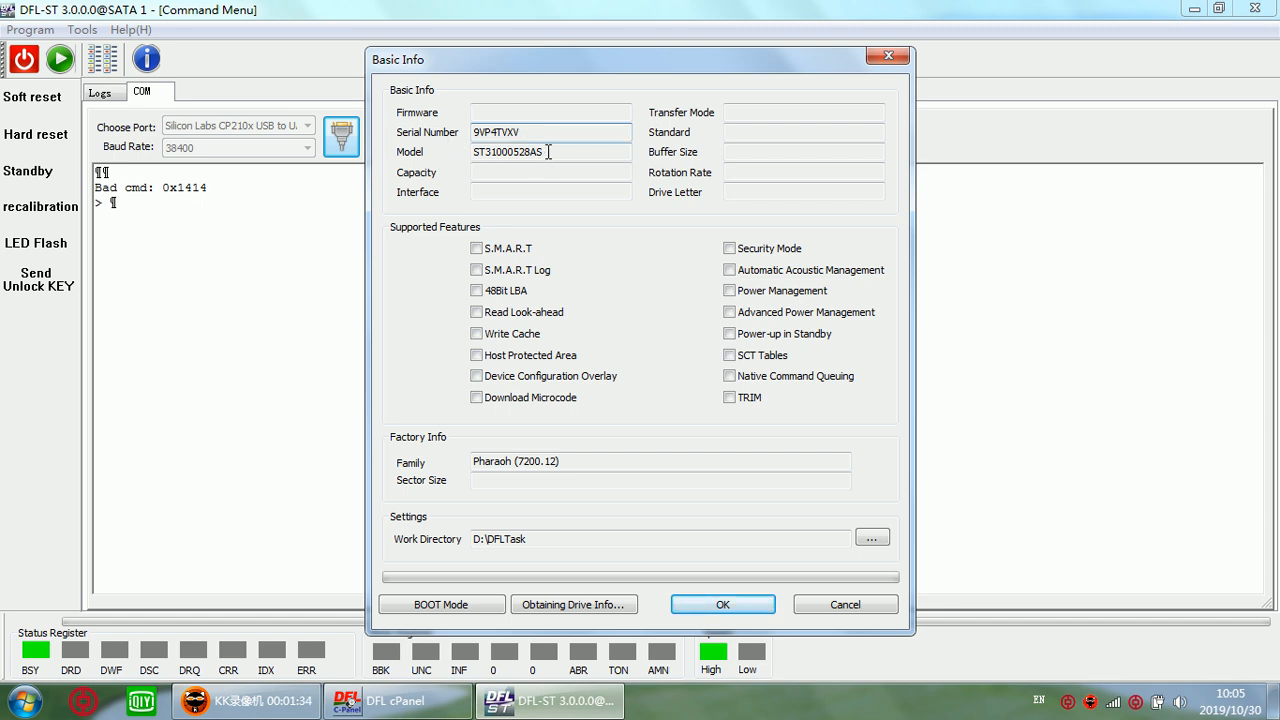
drag(565, 151, 404, 150)
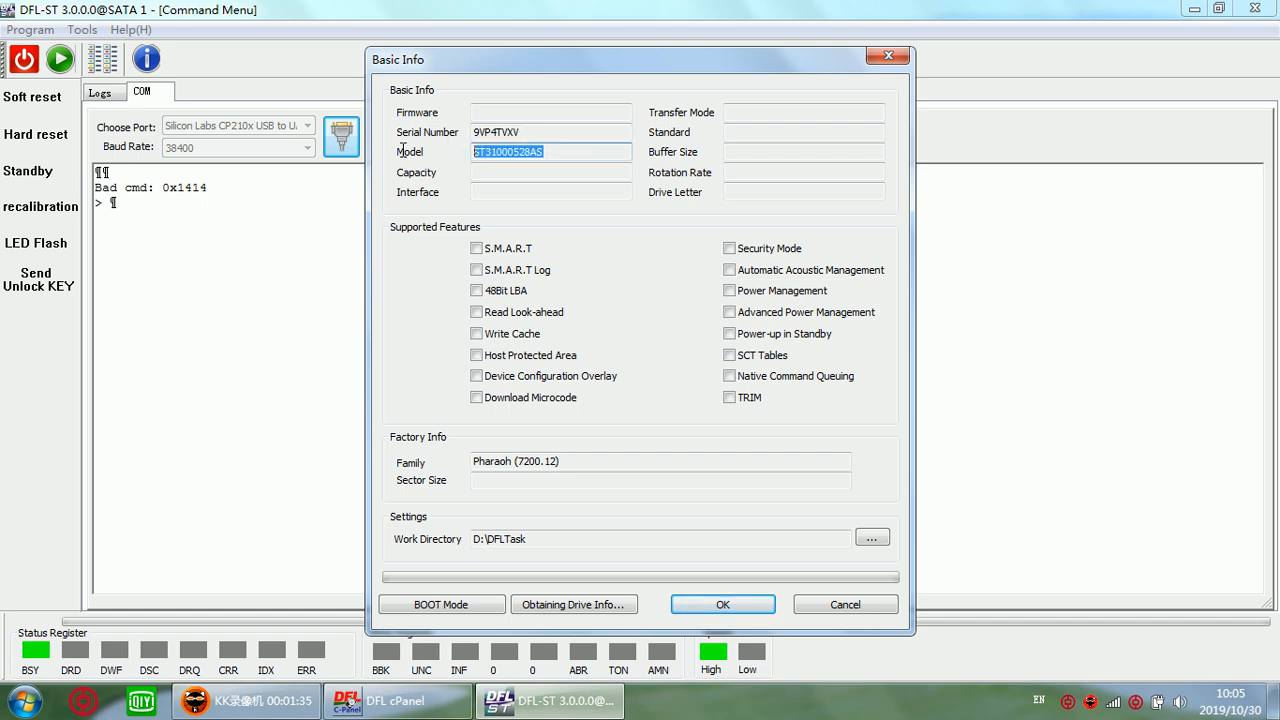
click(712, 605)
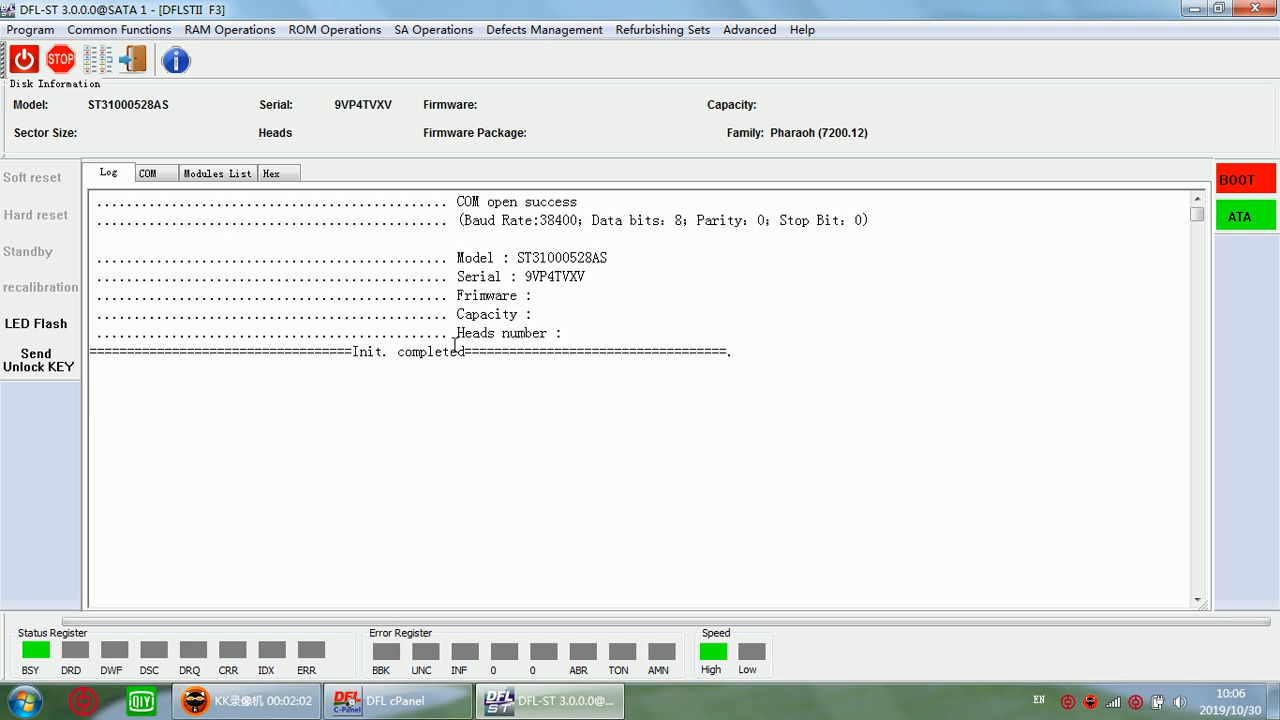
- Open the Read ROM operation, accepting the proposed firmware work directory and folder name
click(337, 31)
click(350, 50)
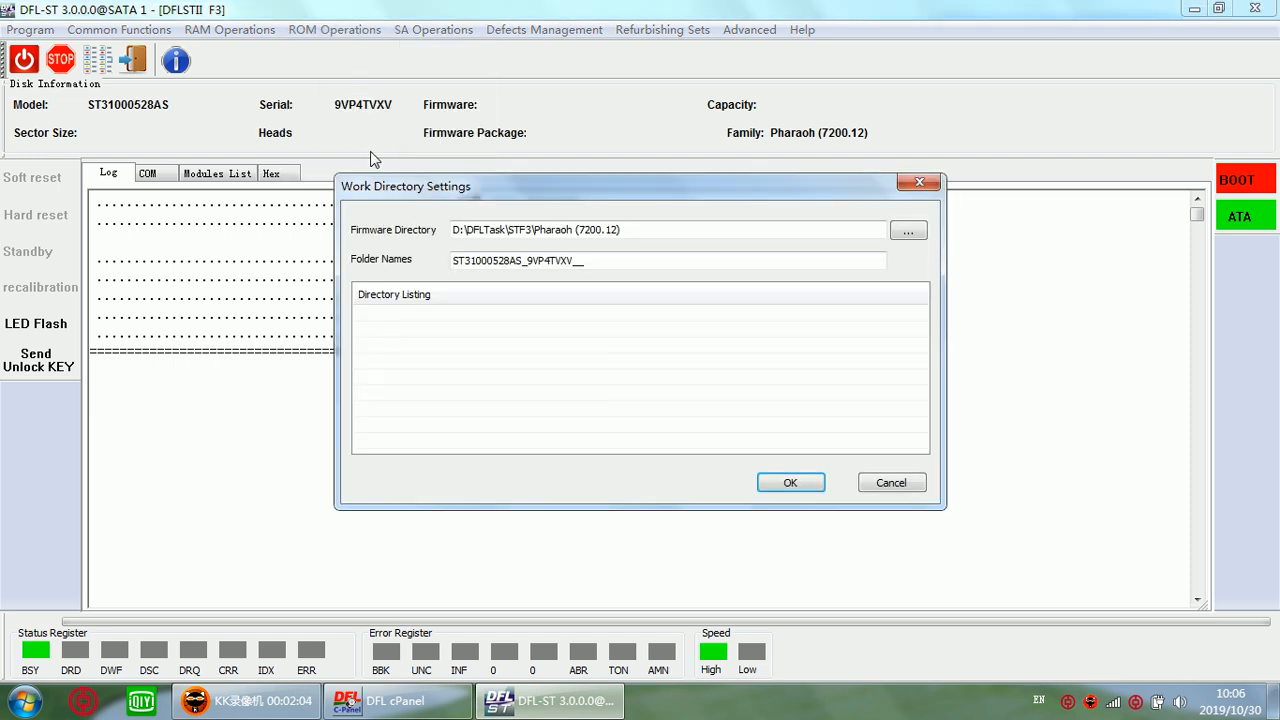
click(790, 484)
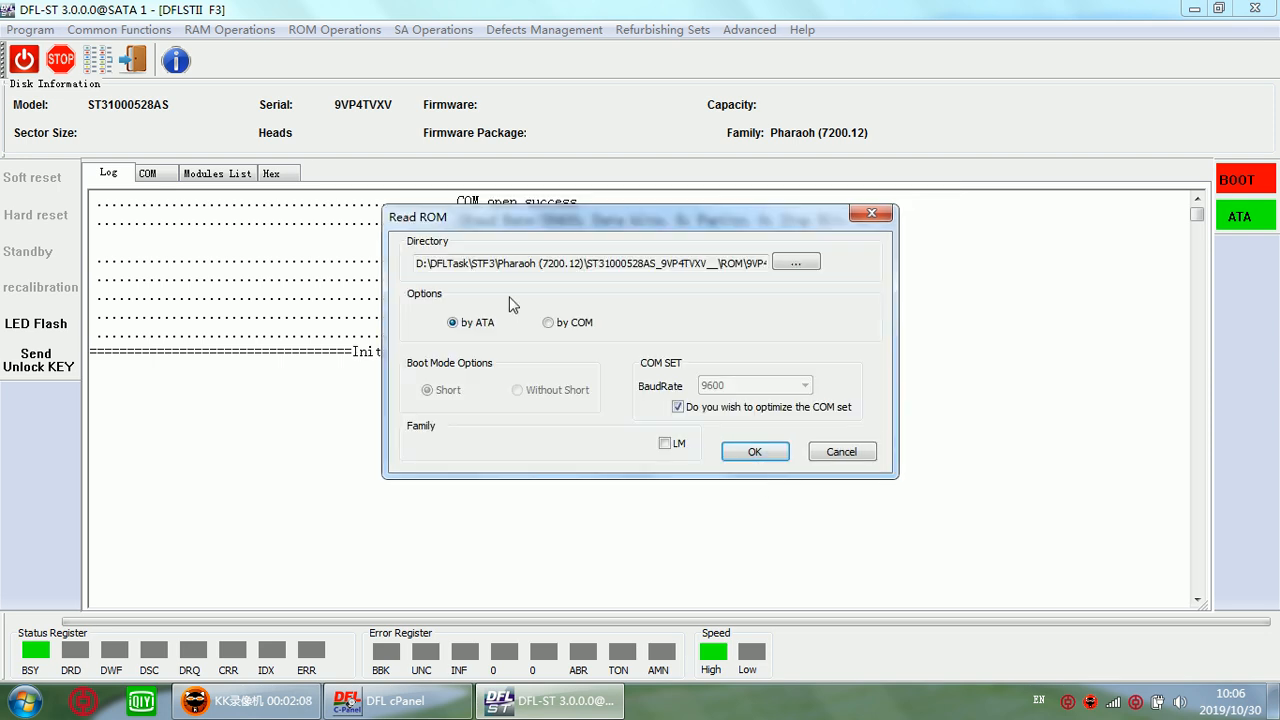
- Read the ROM by COM with the Without Short boot mode option and a baud rate of 460800
click(566, 321)
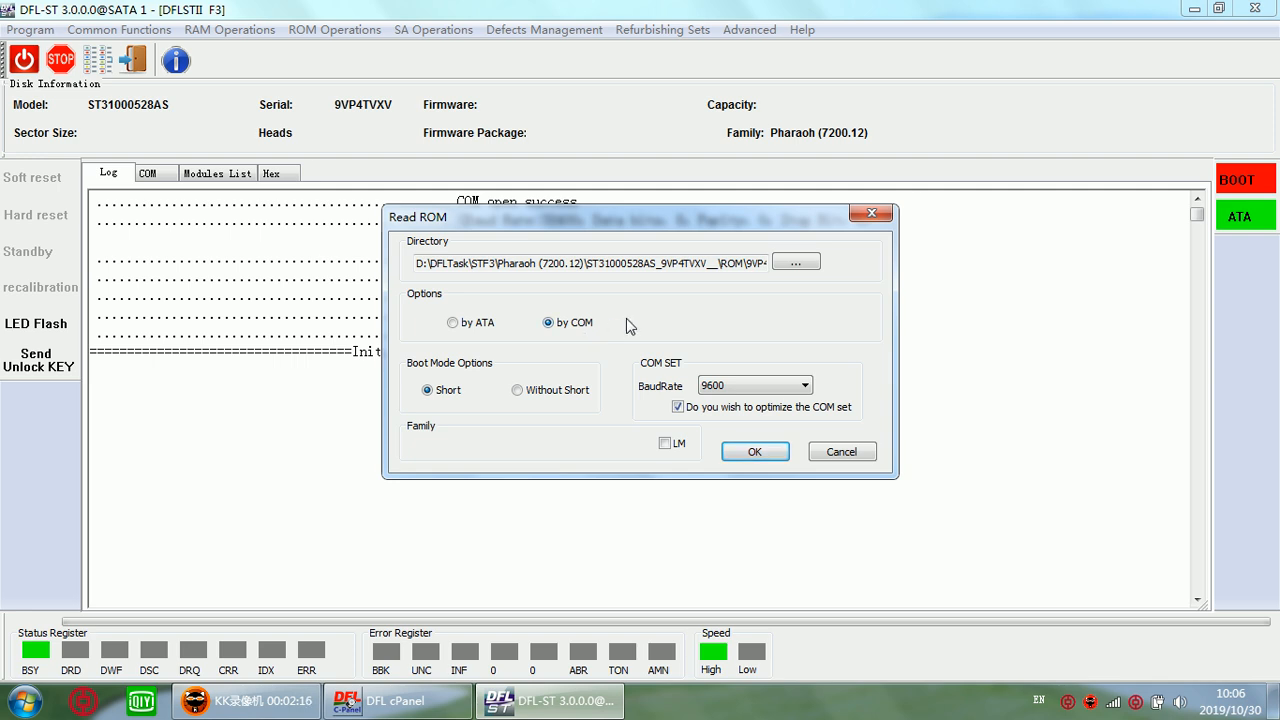
click(548, 395)
click(770, 397)
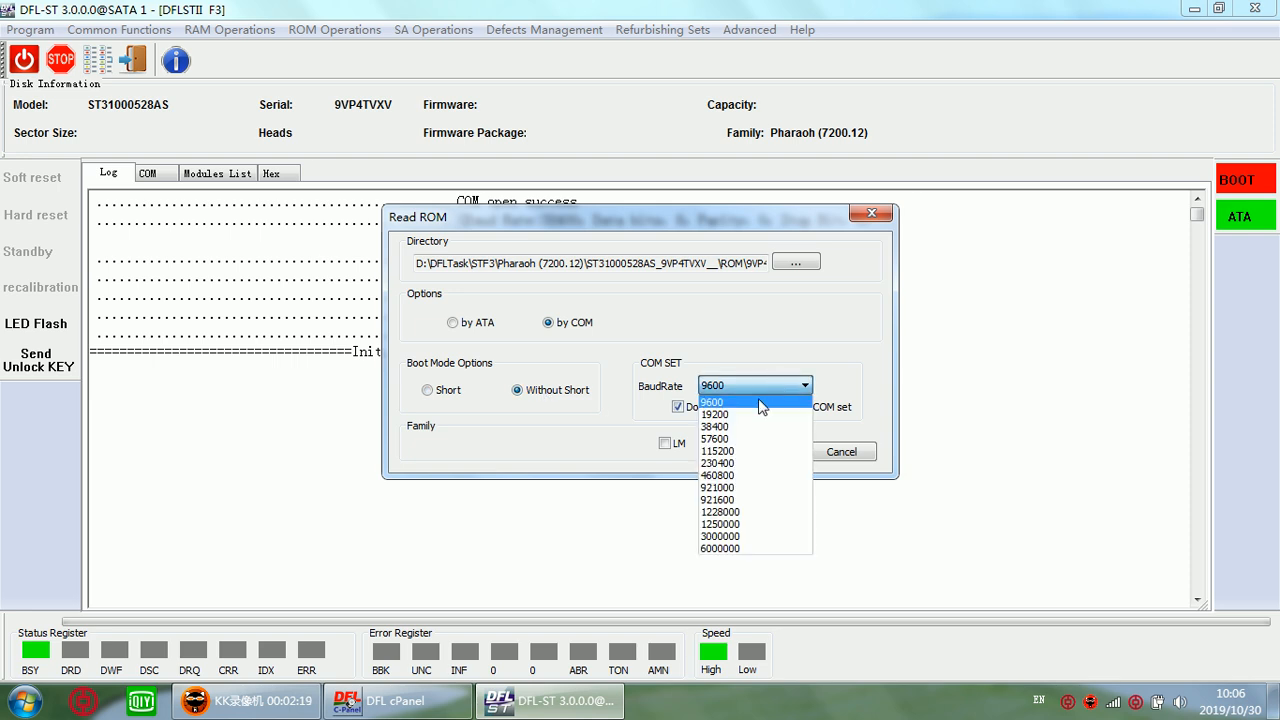
click(725, 468)
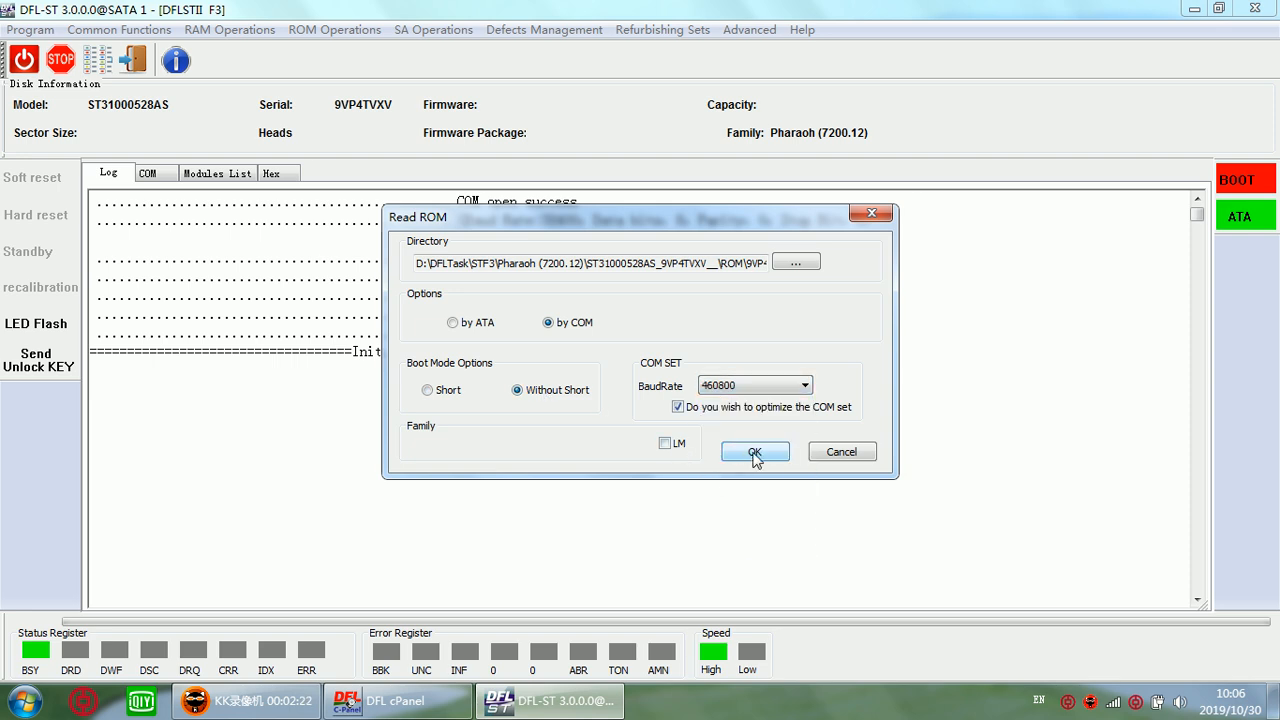
click(779, 392)
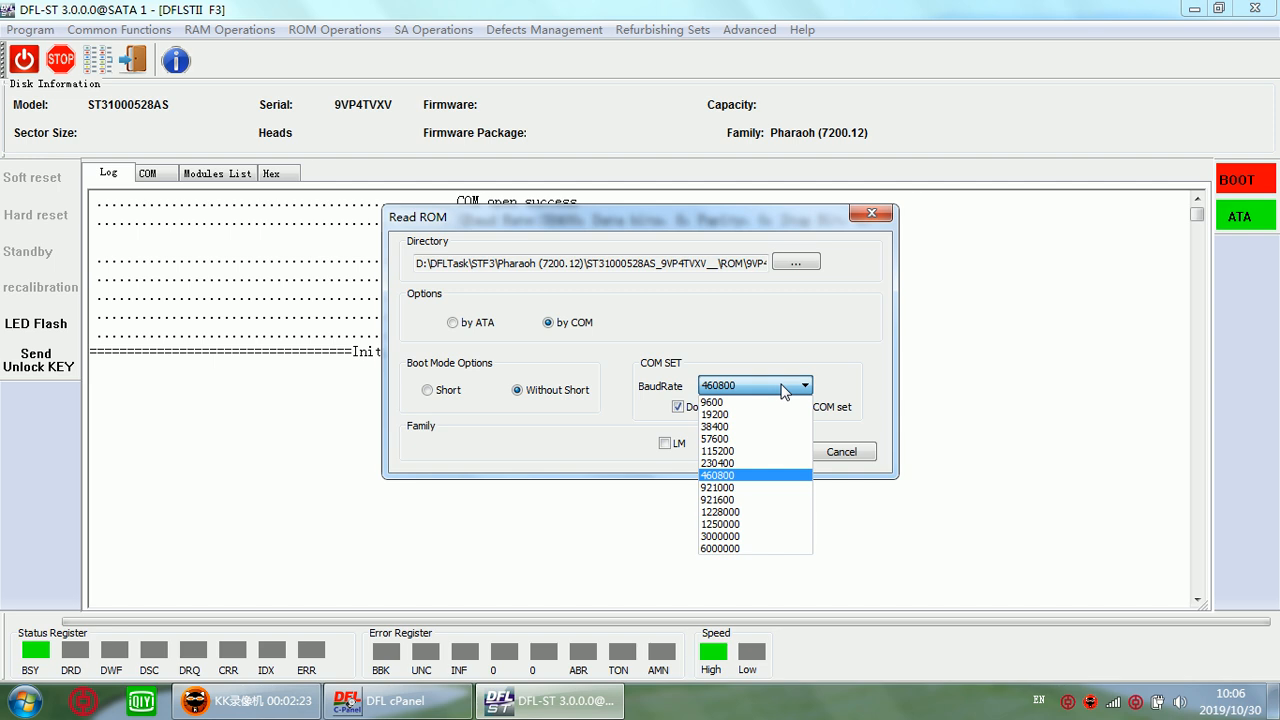
click(777, 376)
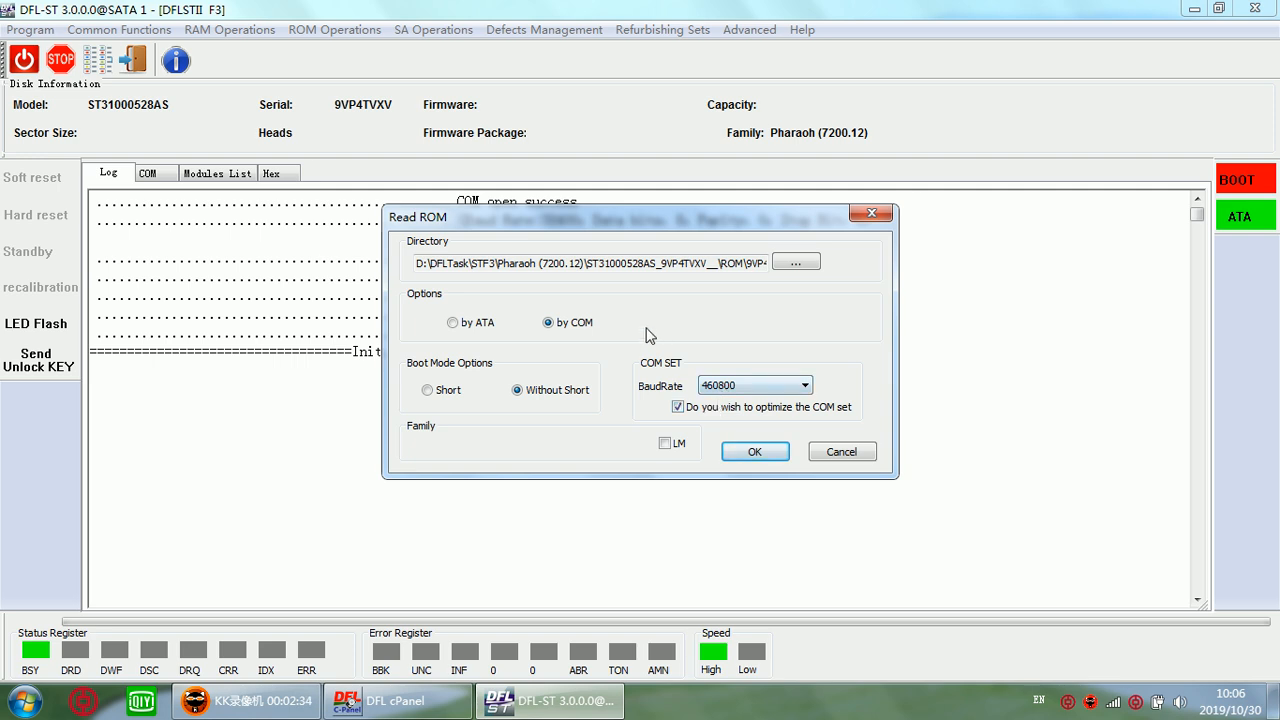
click(766, 455)
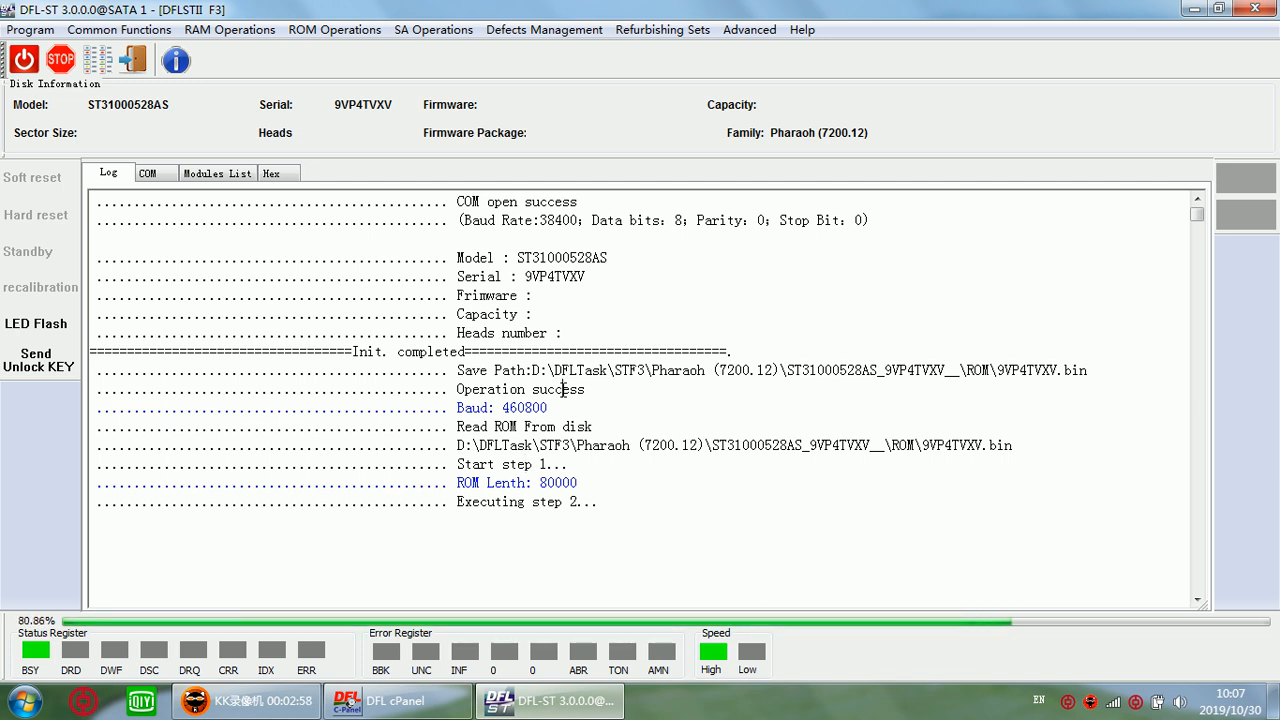
- Examine the ROM reading log for the progress and the saved ROM file's path
drag(1120, 444, 102, 457)
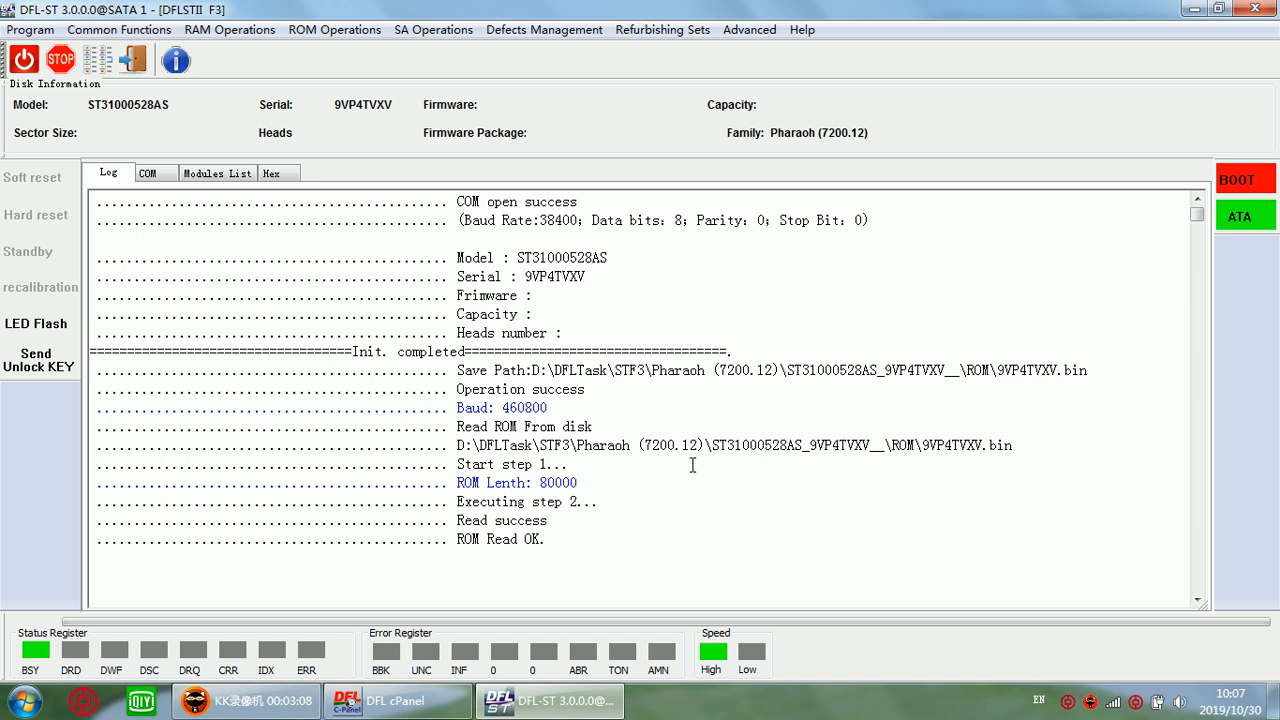
drag(929, 446, 1017, 450)
click(658, 487)
drag(945, 443, 958, 441)
click(760, 476)
- Open the work directory, inspect the saved .bin file in its ROM folder, and close the folder window
click(35, 30)
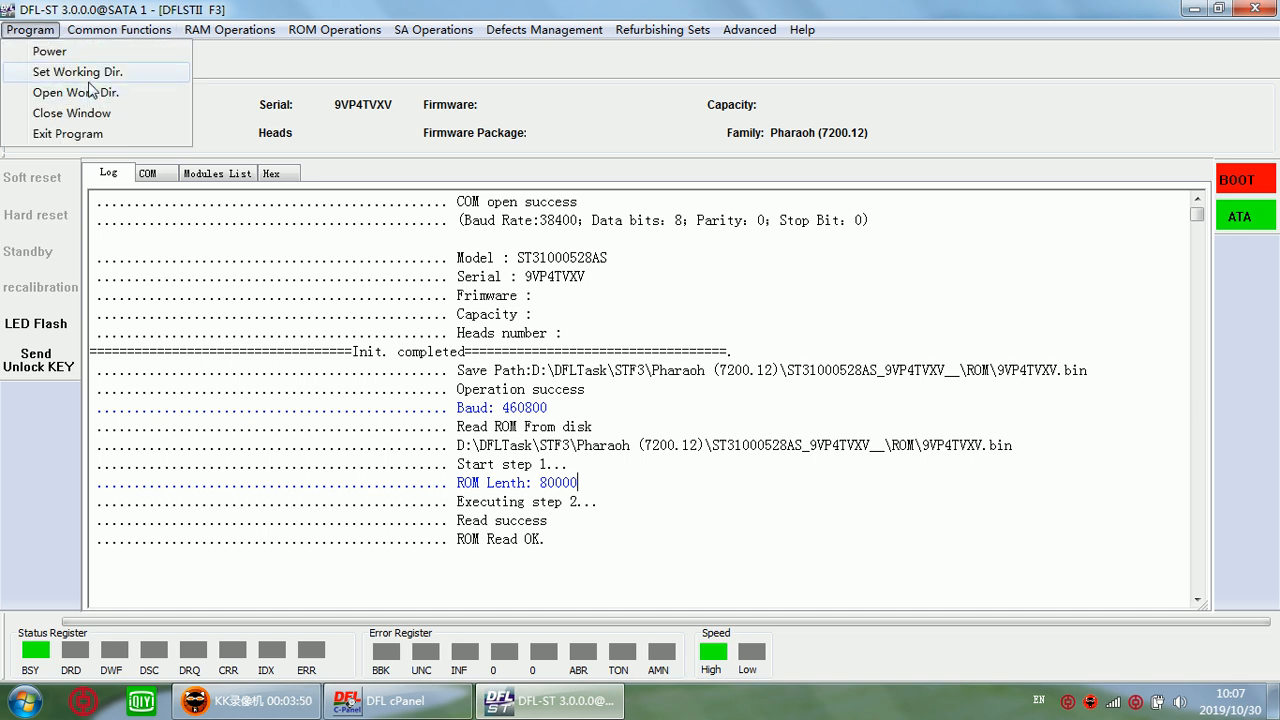
click(72, 93)
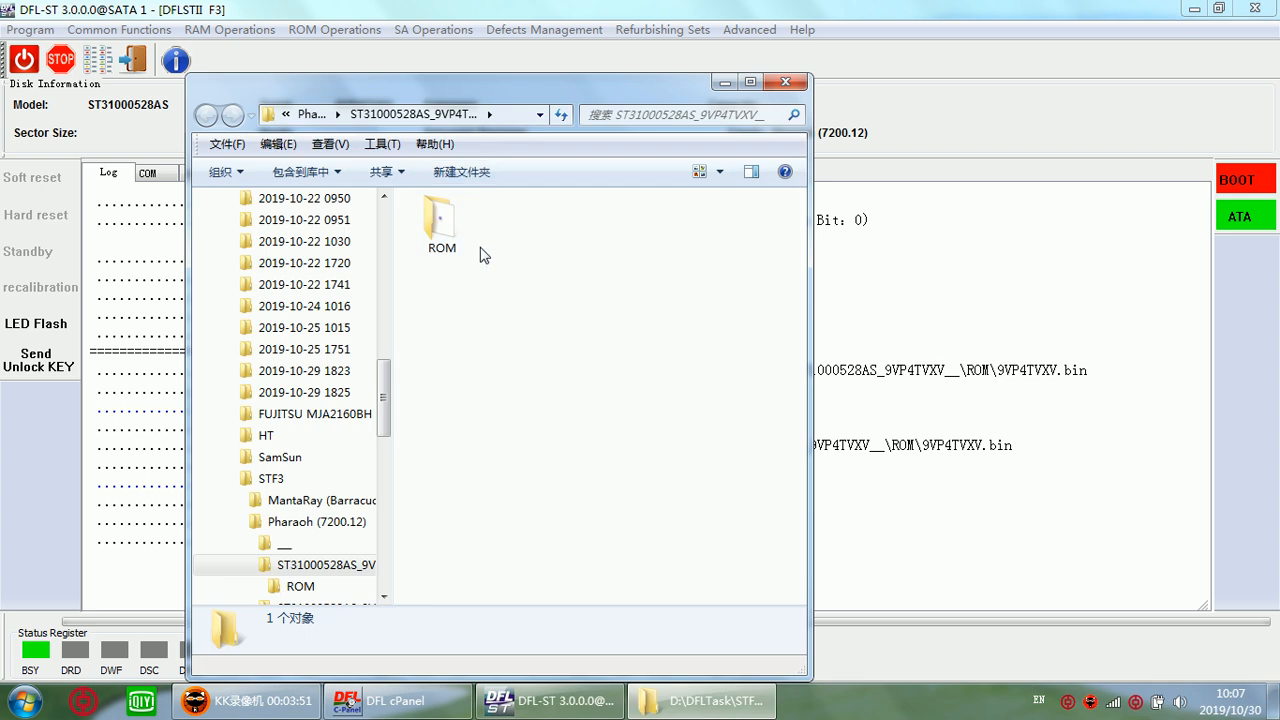
double_click(440, 237)
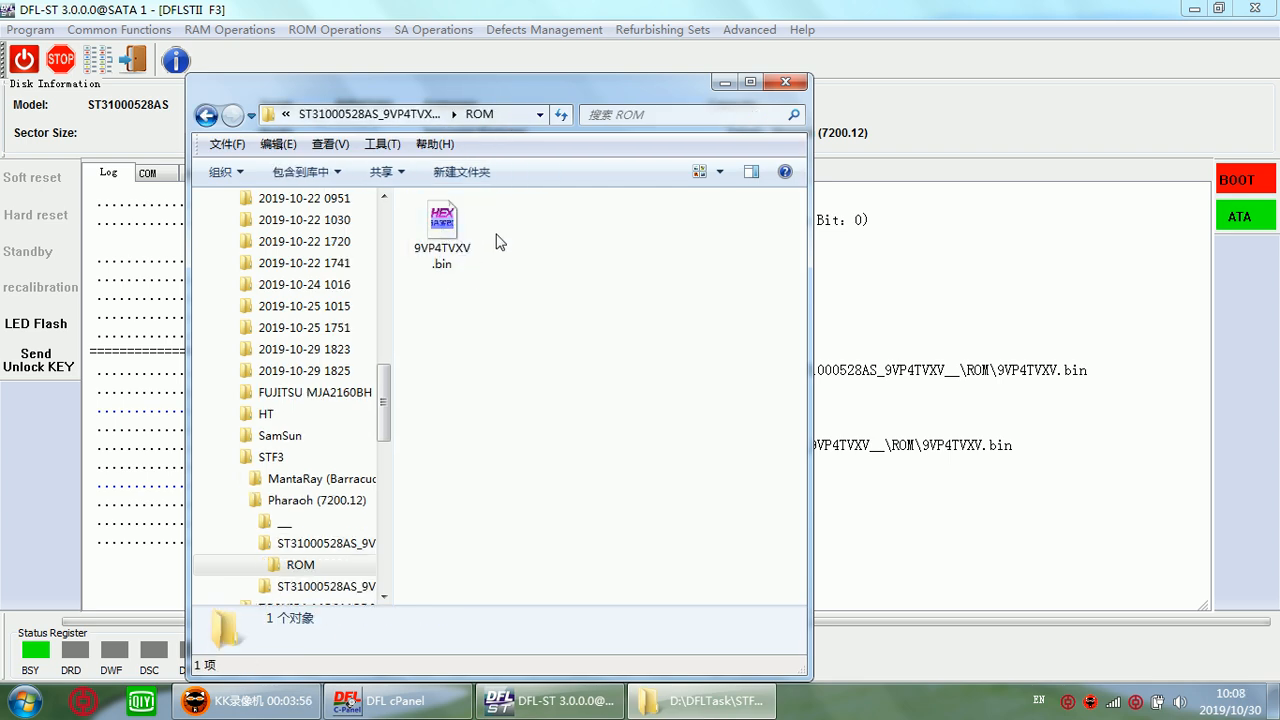
click(441, 252)
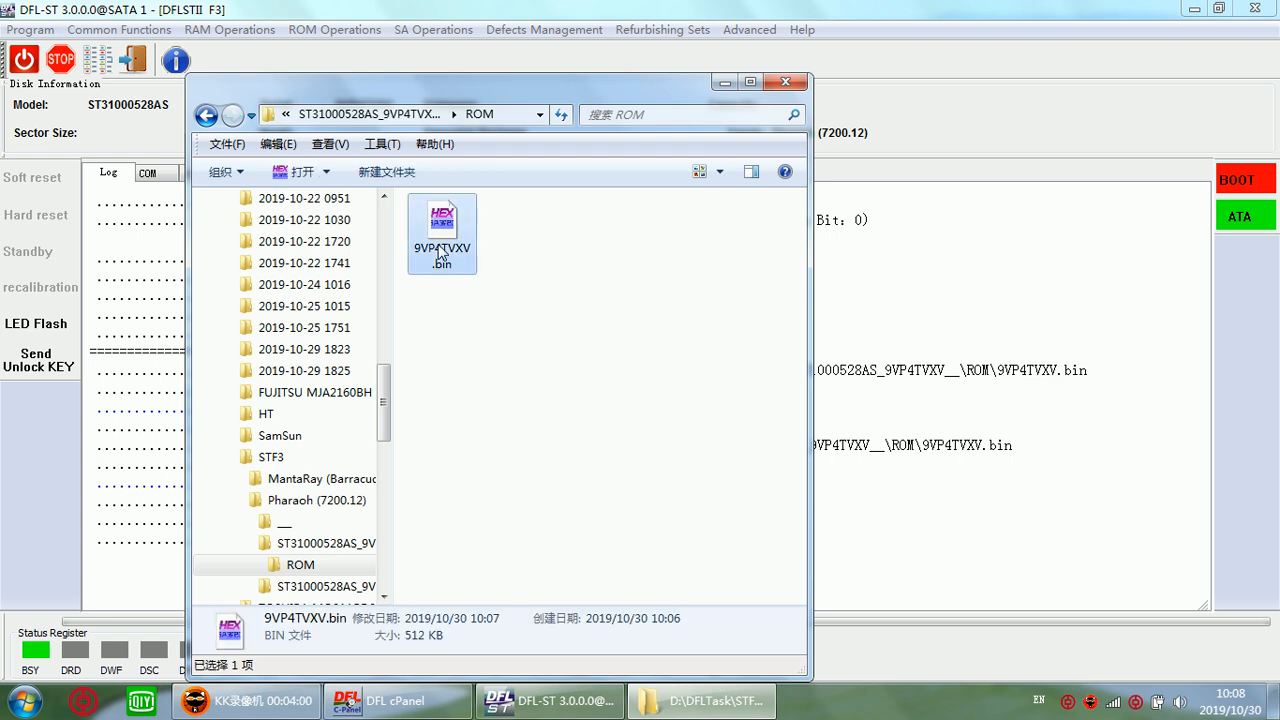
click(786, 82)
drag(663, 336, 663, 350)
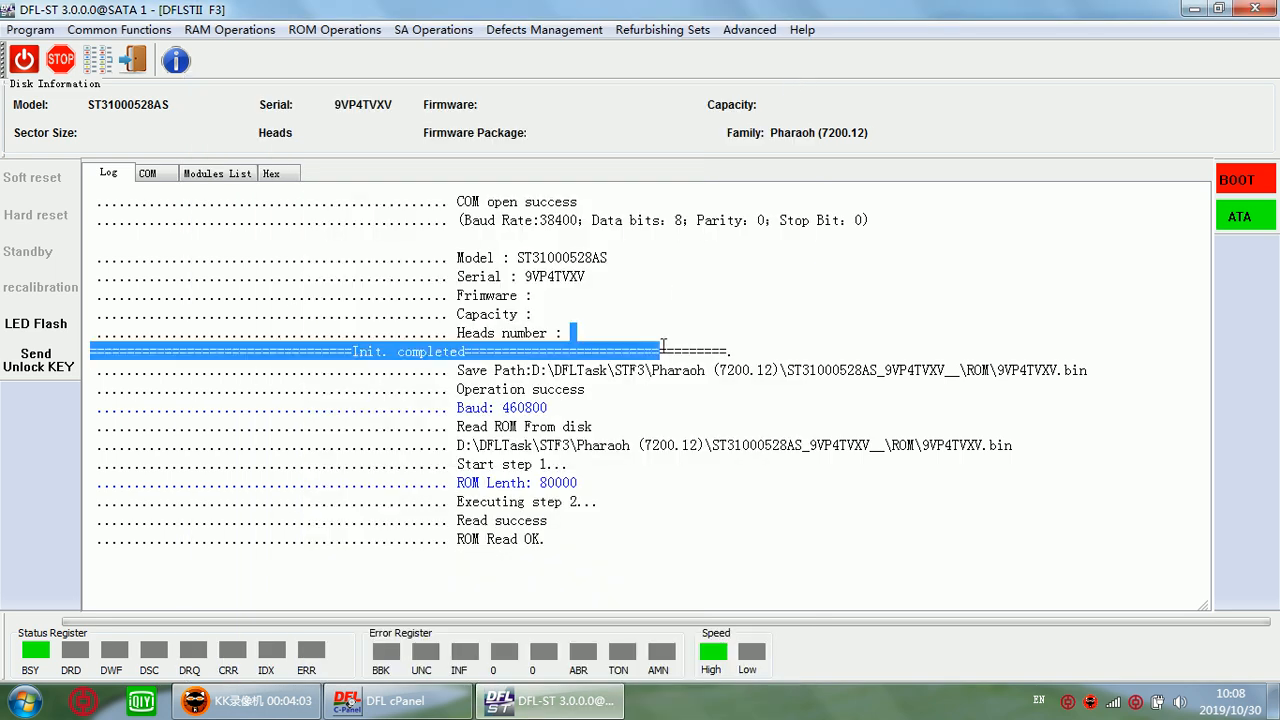
click(588, 318)
click(676, 386)
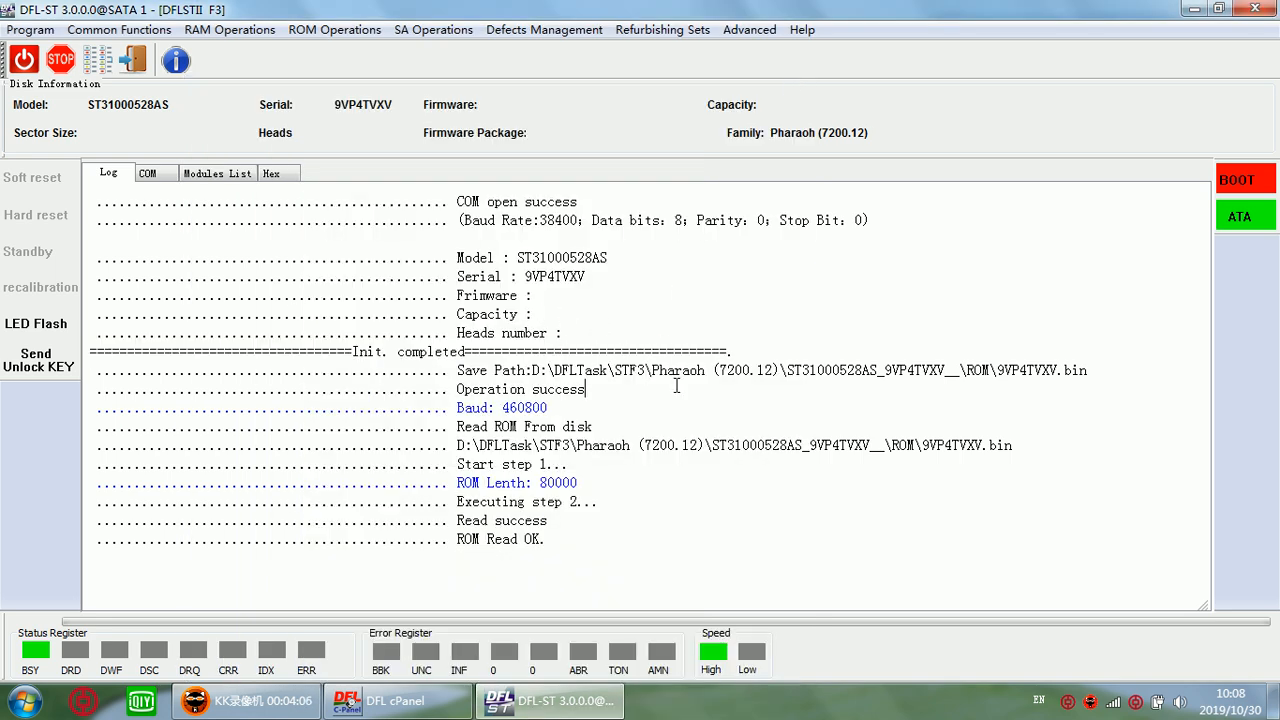